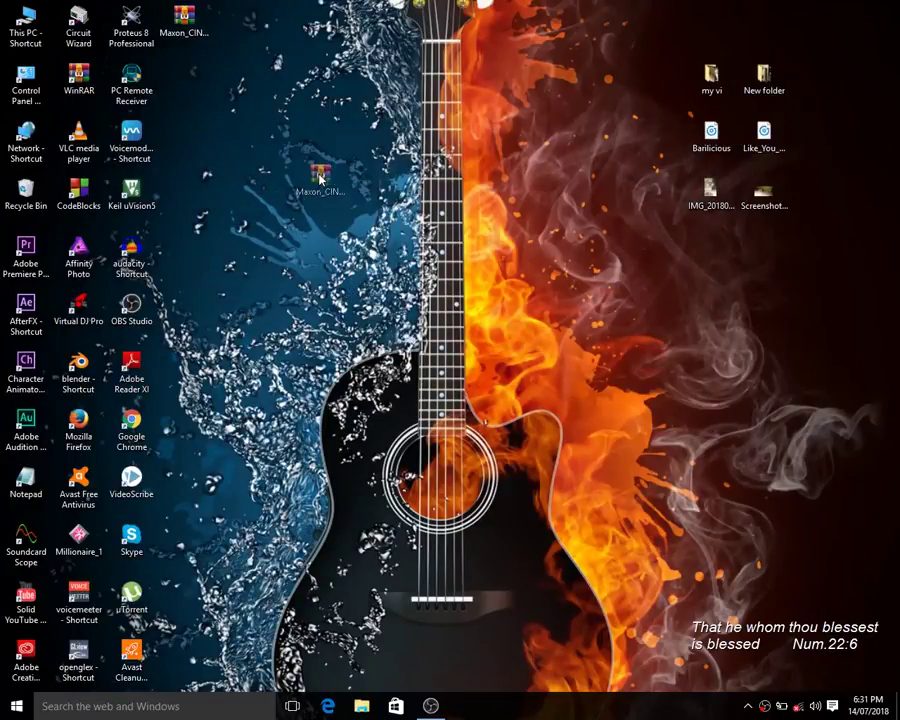
Extract Maxon_CINEMA_4D_Studio_R19.024_Multilingual.zip into a same-named folder on the desktop.
left_click_drag(360, 285, 345, 205)
left_click_drag(406, 277, 300, 160)
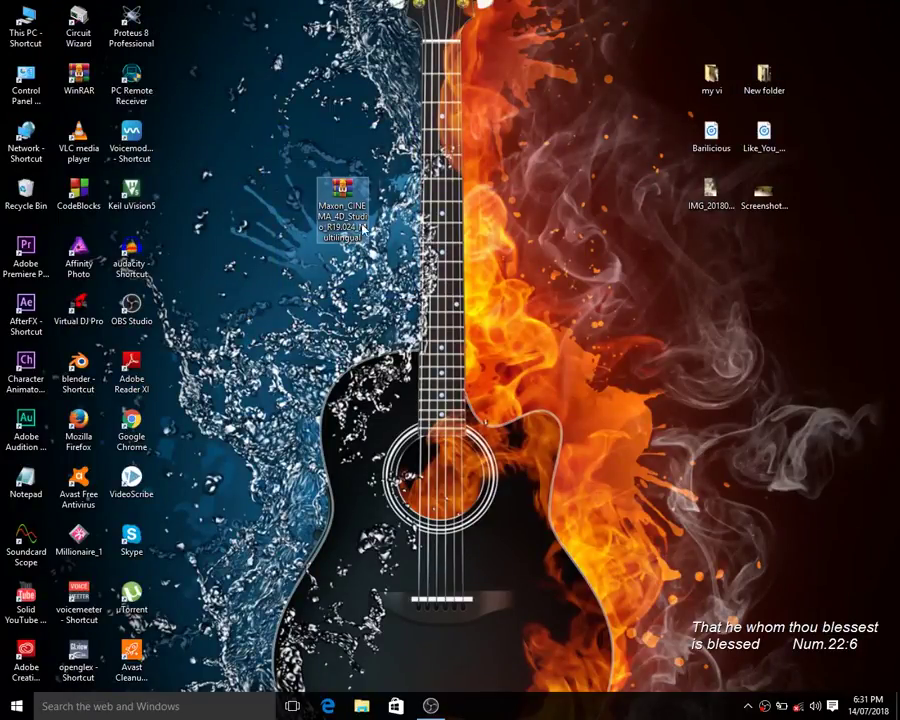
right_click(346, 194)
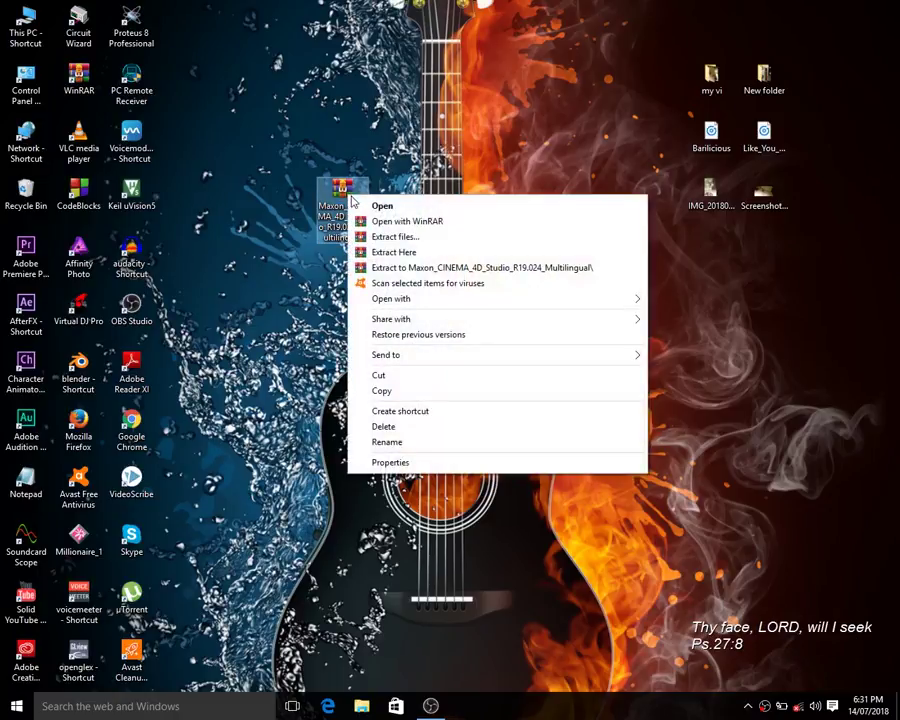
left_click(405, 268)
left_click_drag(198, 44, 304, 220)
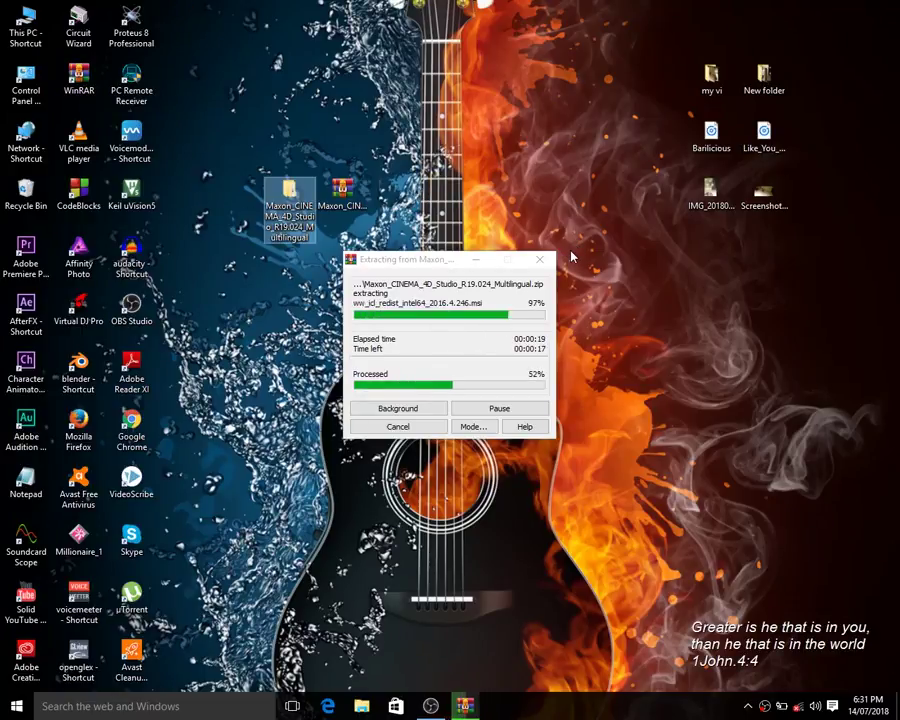
left_click(600, 310)
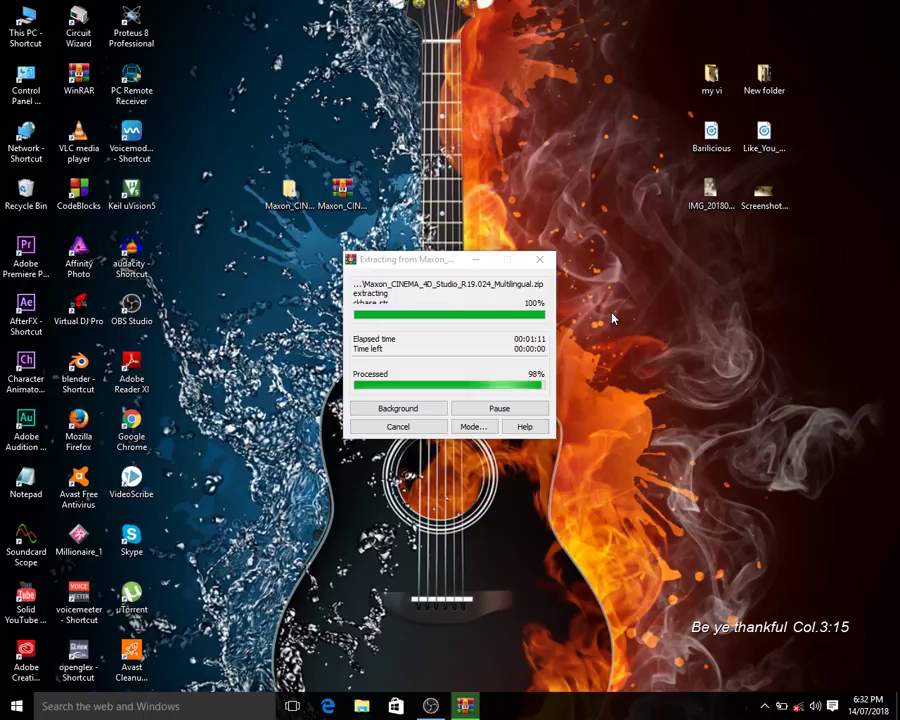
Run MAXON-Start from the extracted R19_Install_Web_Win folder.
left_click_drag(367, 245, 227, 140)
left_click(300, 209)
double_click(300, 209)
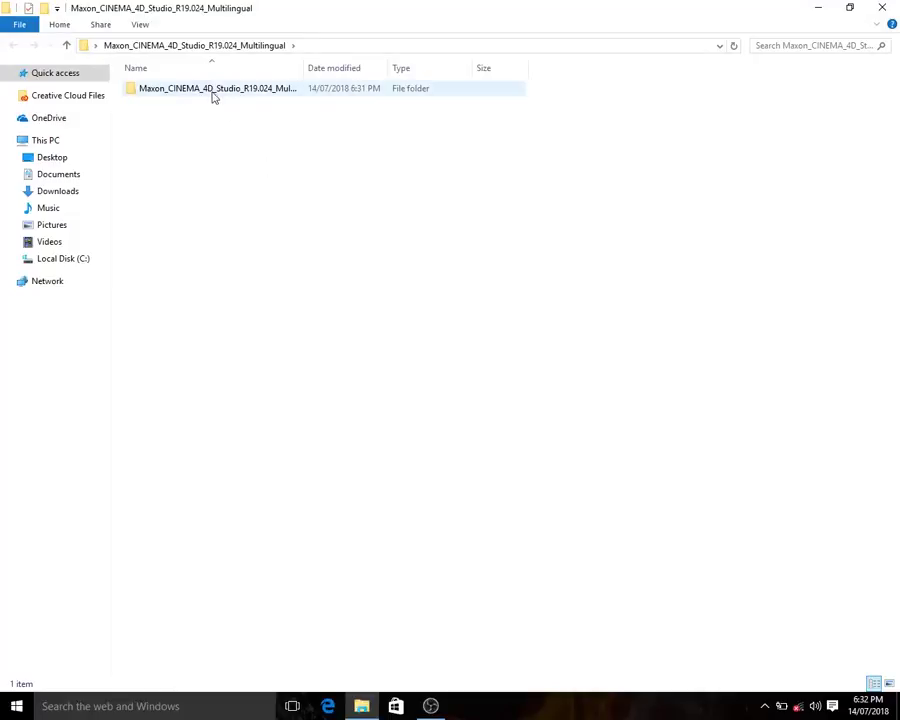
double_click(222, 92)
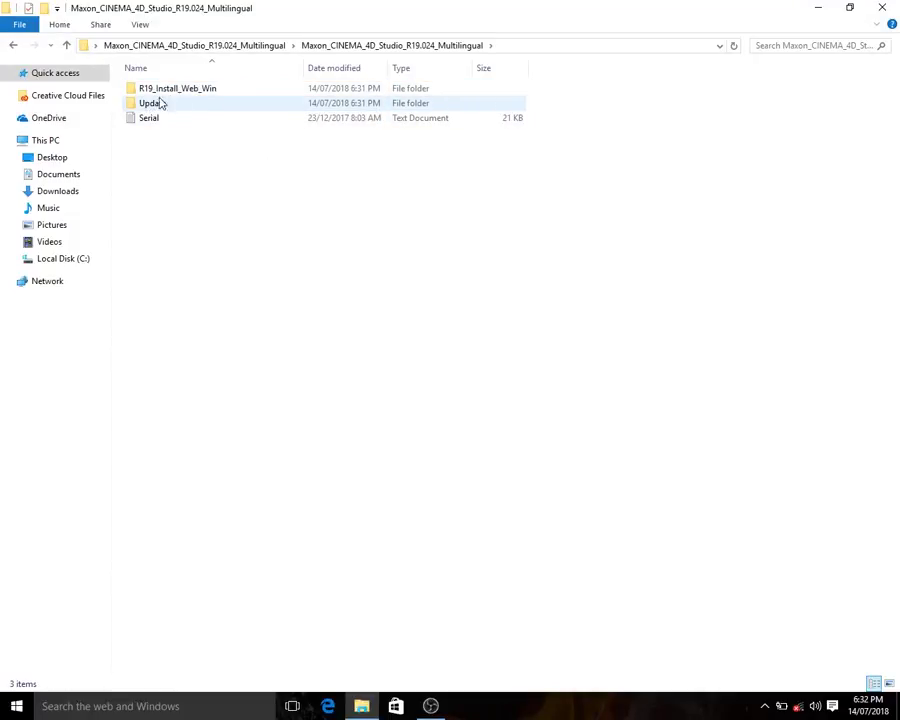
double_click(199, 92)
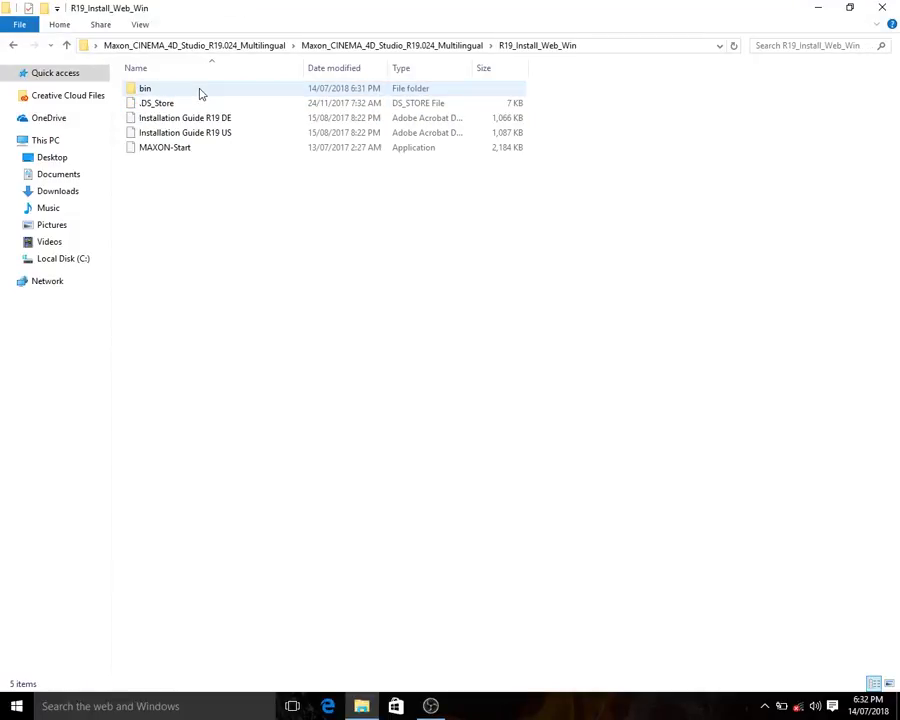
double_click(185, 155)
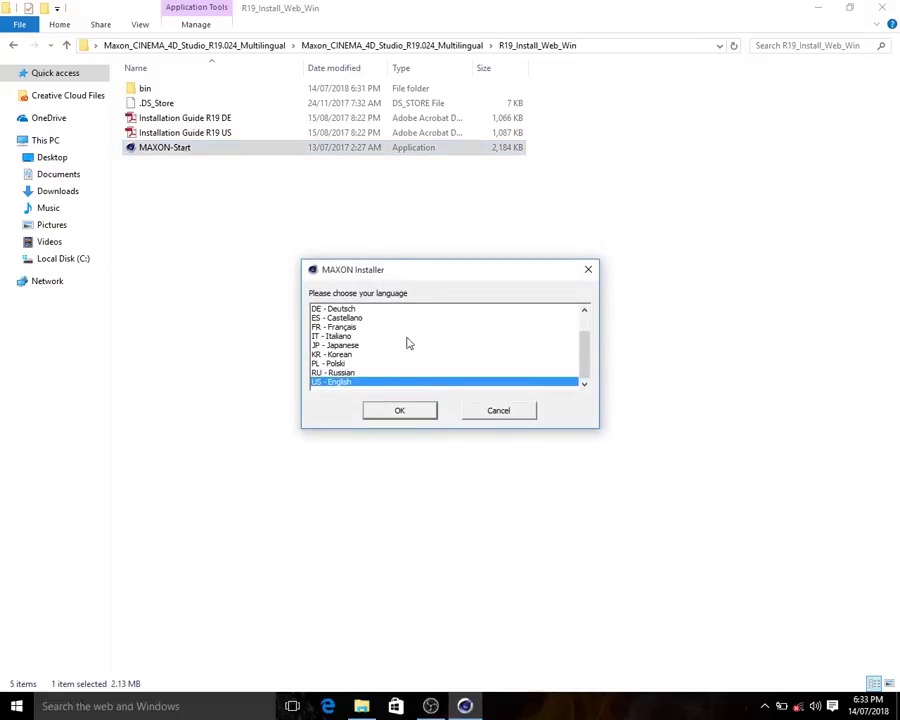
Confirm US - English as the installer language and continue past the welcome notes.
mouse_move(588, 368)
left_mouse_down()
mouse_move(587, 337)
mouse_move(588, 372)
left_mouse_up()
left_click(400, 412)
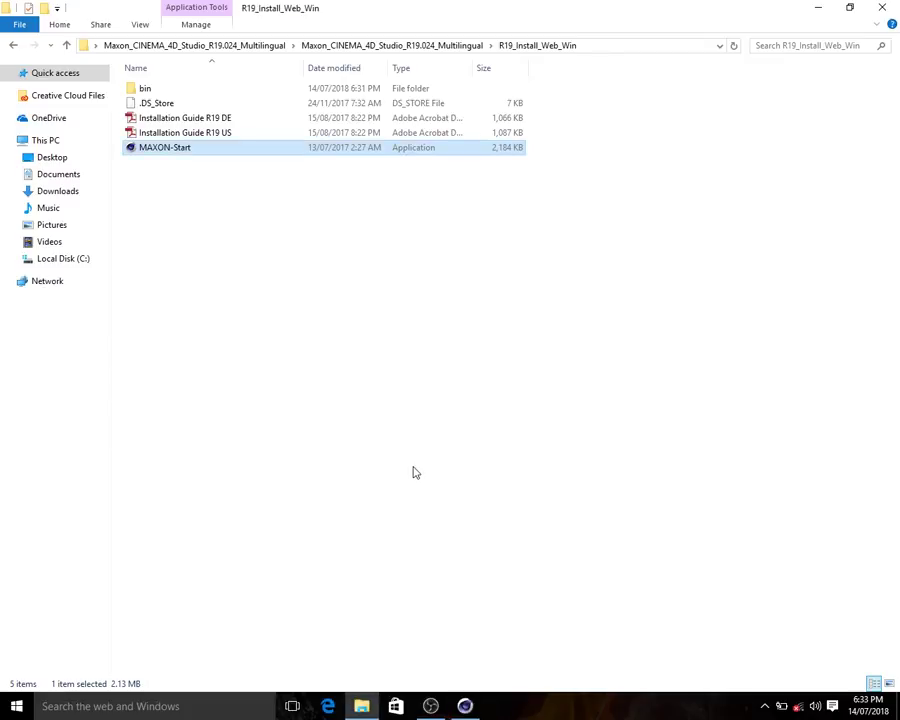
mouse_move(464, 706)
left_click(462, 632)
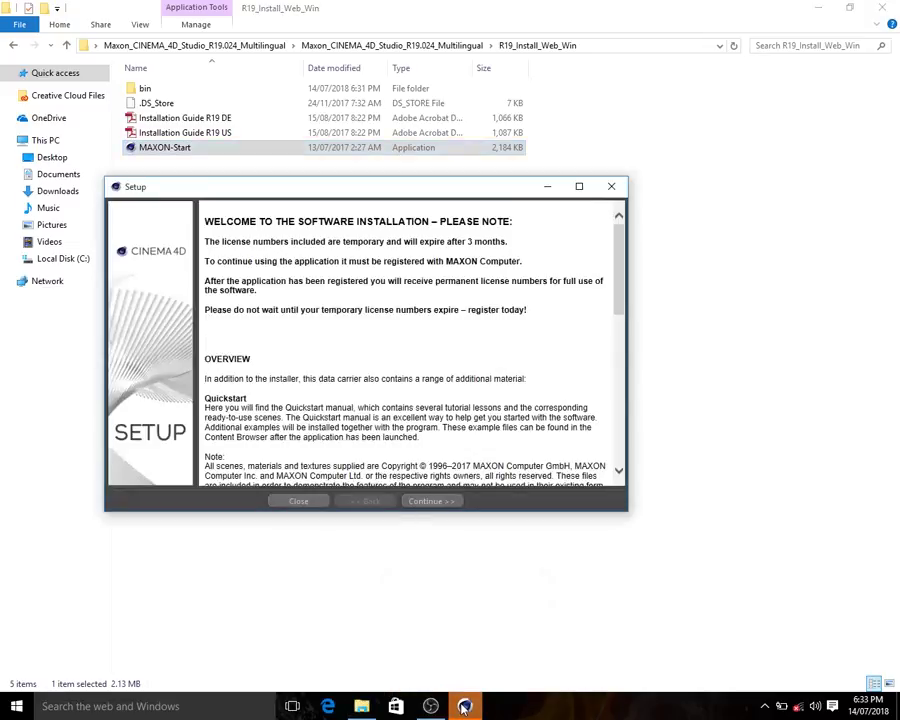
left_click(428, 500)
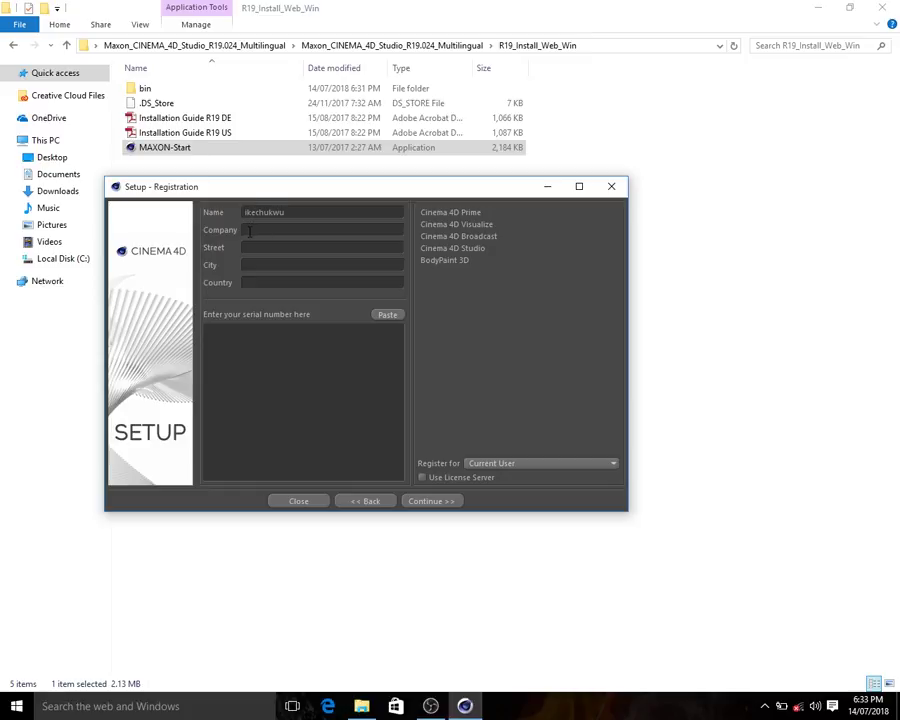
Enter the registrant's company, street, city and country, then go up to the Serial folder.
type("sis")
left_click(296, 249)
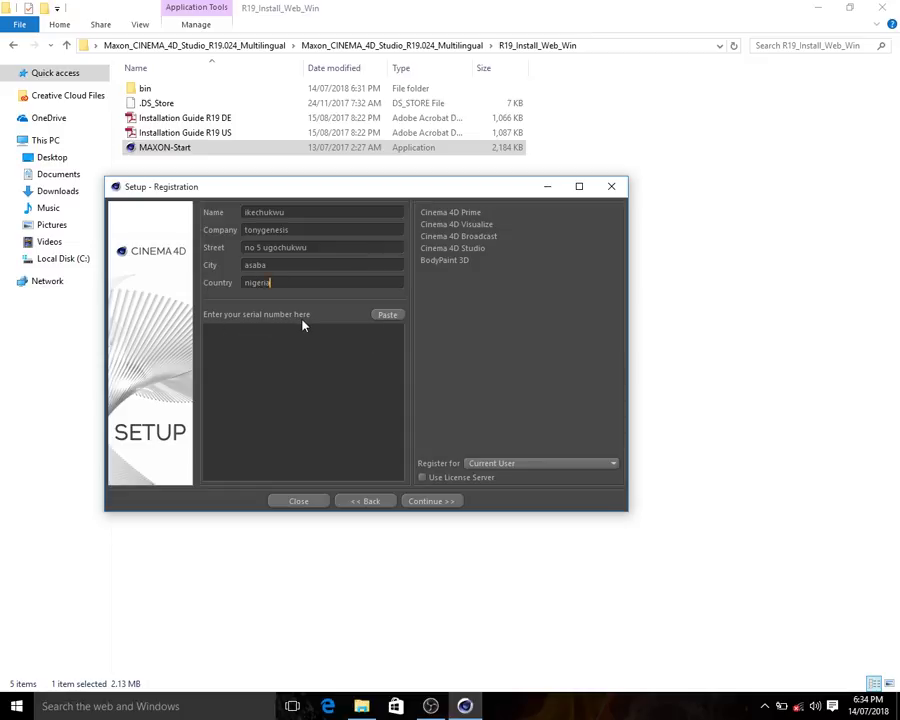
left_click(150, 102)
key("BackSpace")
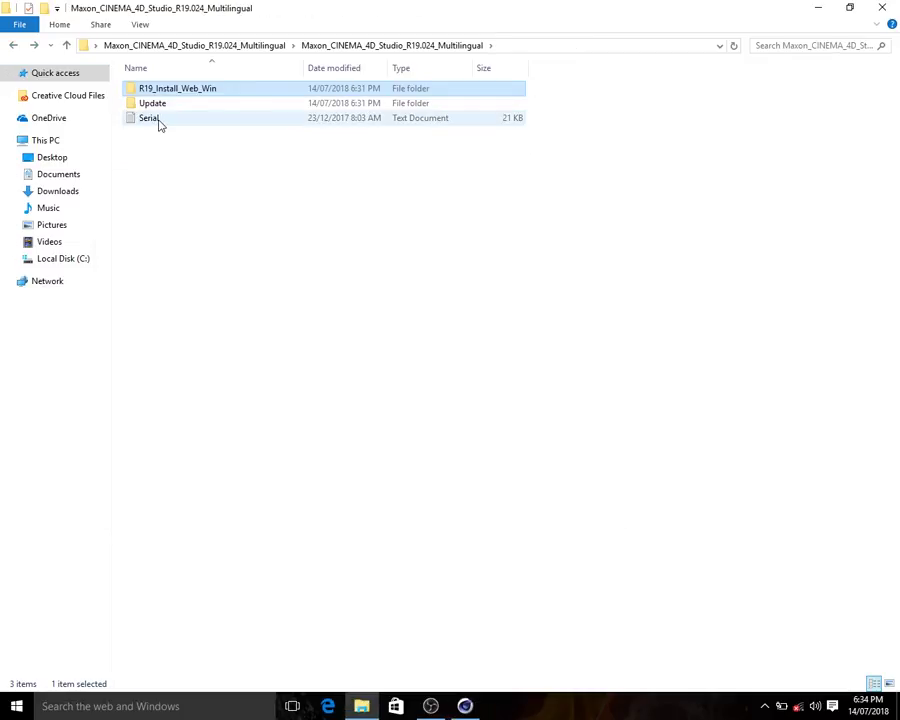
Open Serial.txt in Notepad and copy one full serial key line.
double_click(160, 118)
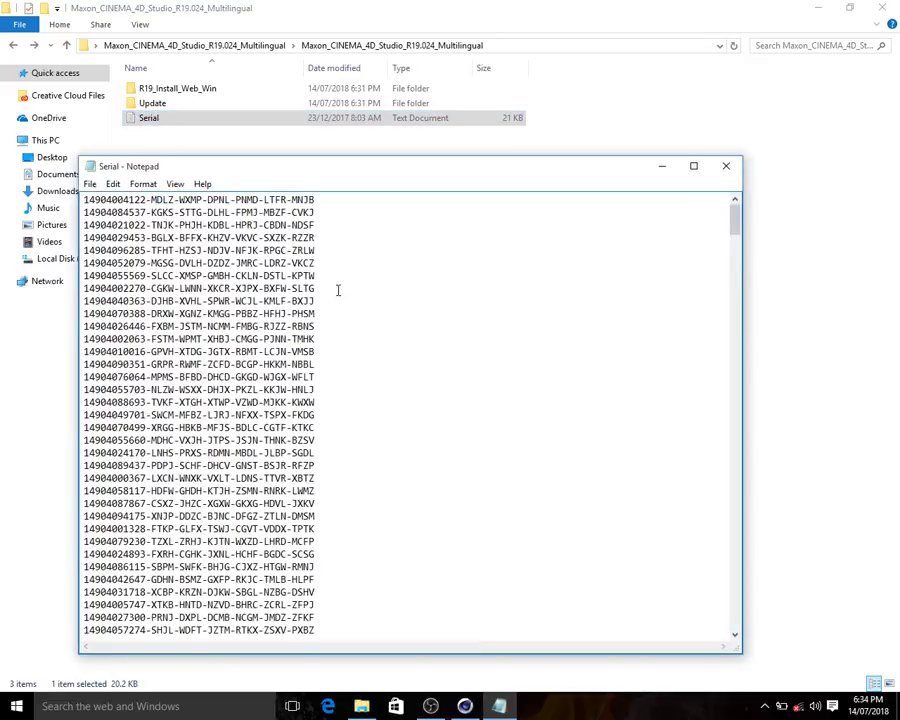
left_click_drag(309, 301, 87, 300)
right_click(88, 300)
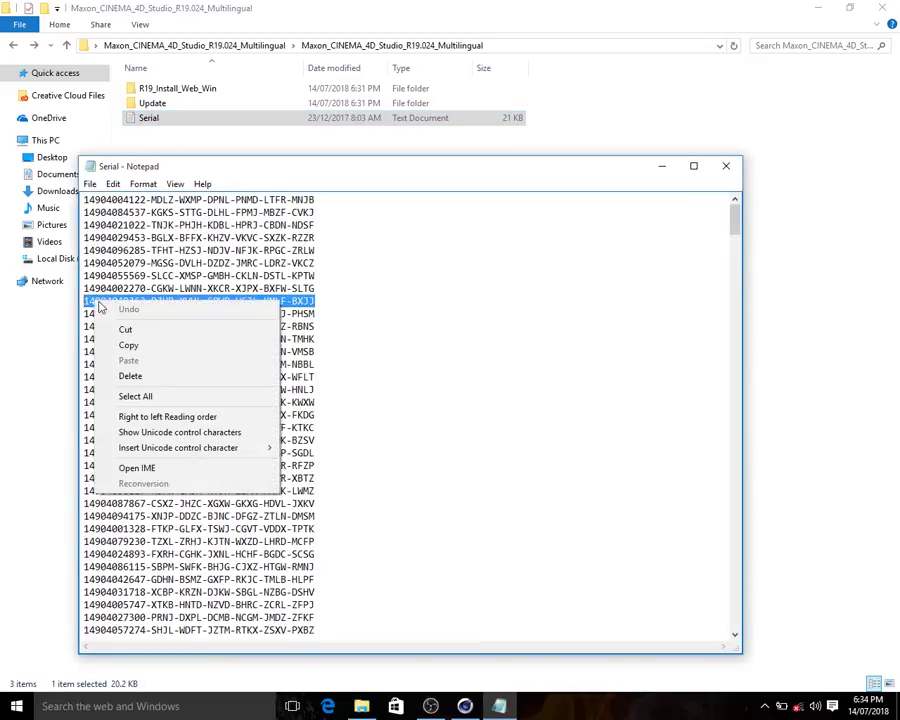
left_click(140, 346)
Paste the serial key into Setup's serial number box and continue to installation type.
left_click(466, 706)
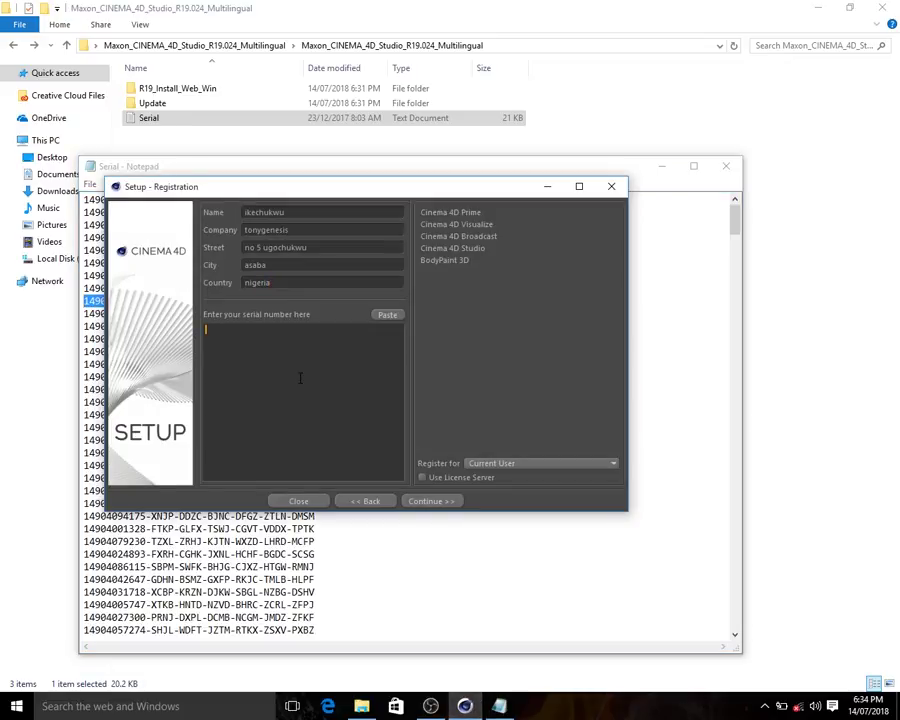
right_click(276, 376)
left_click(290, 407)
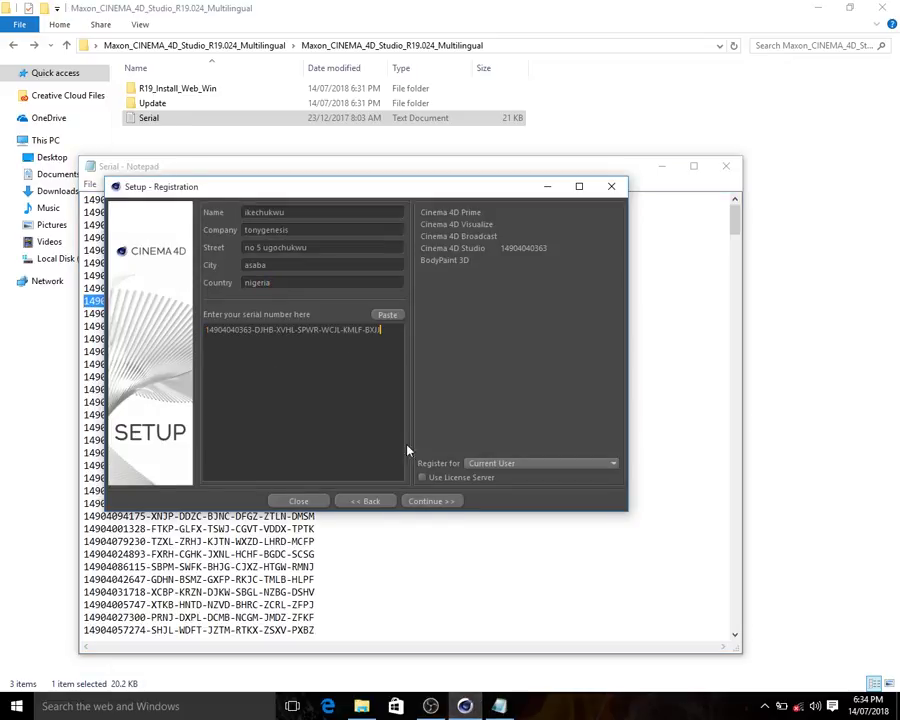
left_click(438, 502)
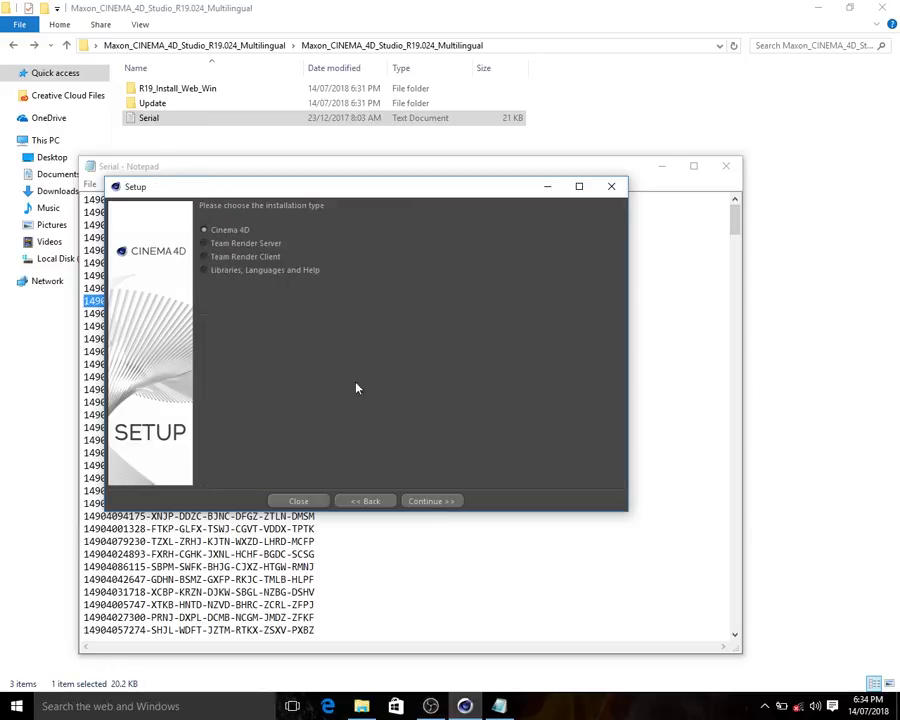
Accept the licence and install Cinema 4D to C:\Program Files\MAXON\Cinema 4D R19.
left_click(429, 503)
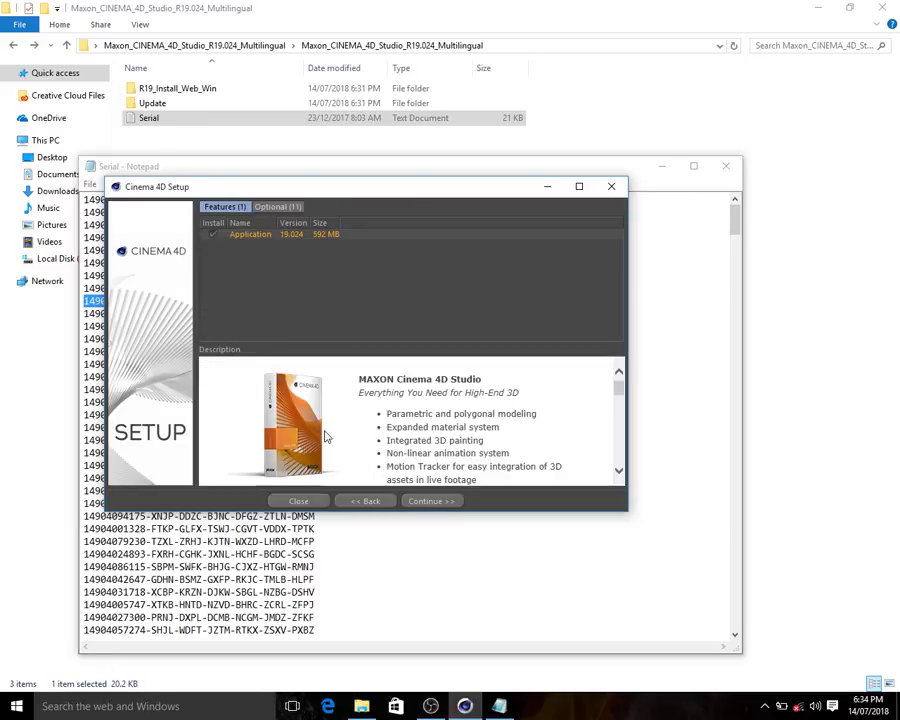
left_click(438, 503)
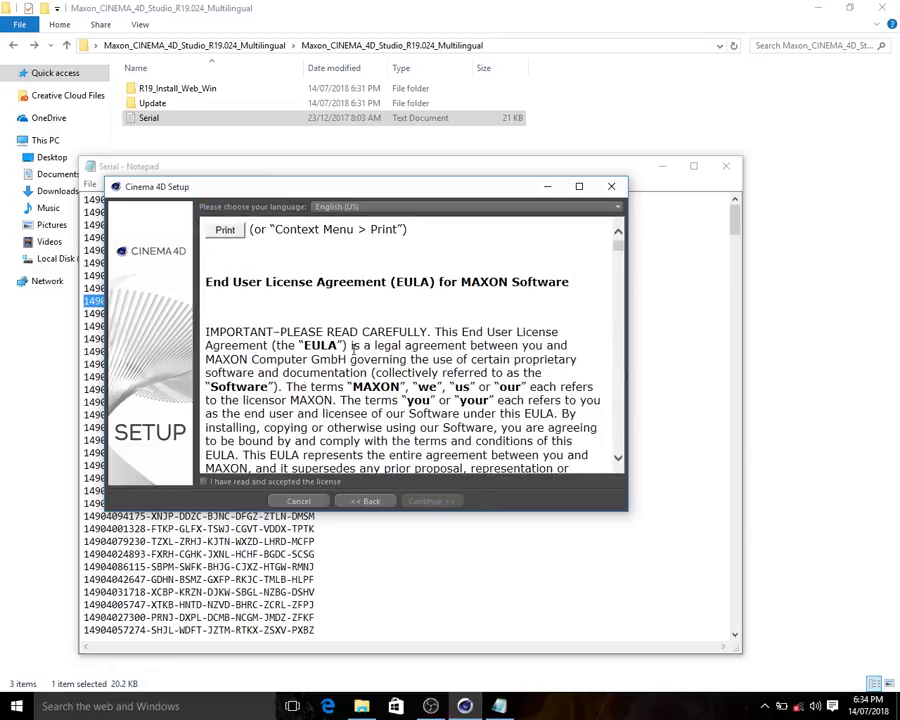
left_click(204, 481)
left_click(428, 501)
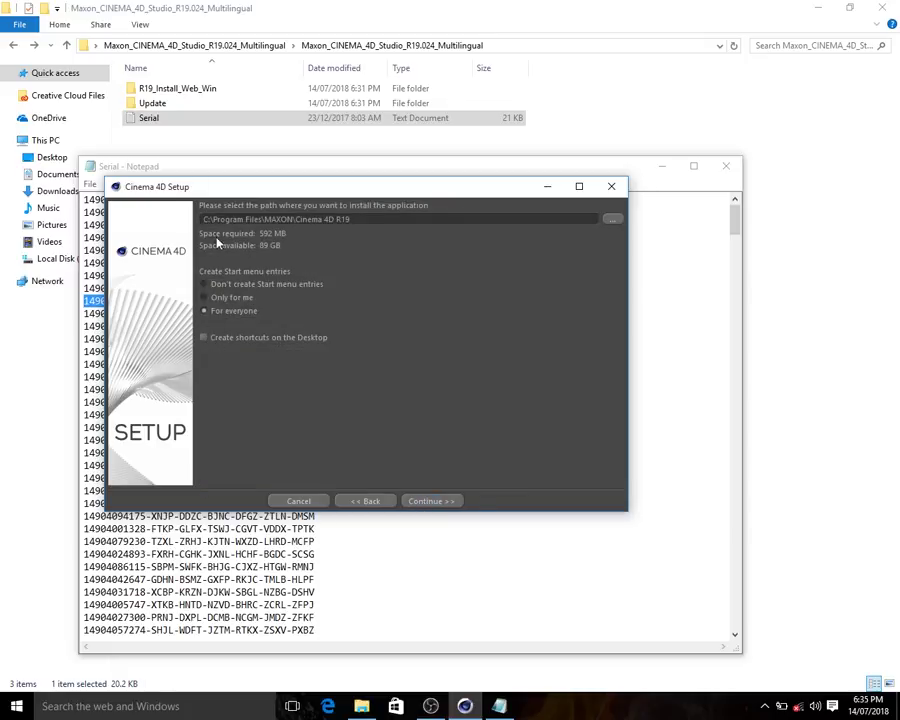
left_click(431, 501)
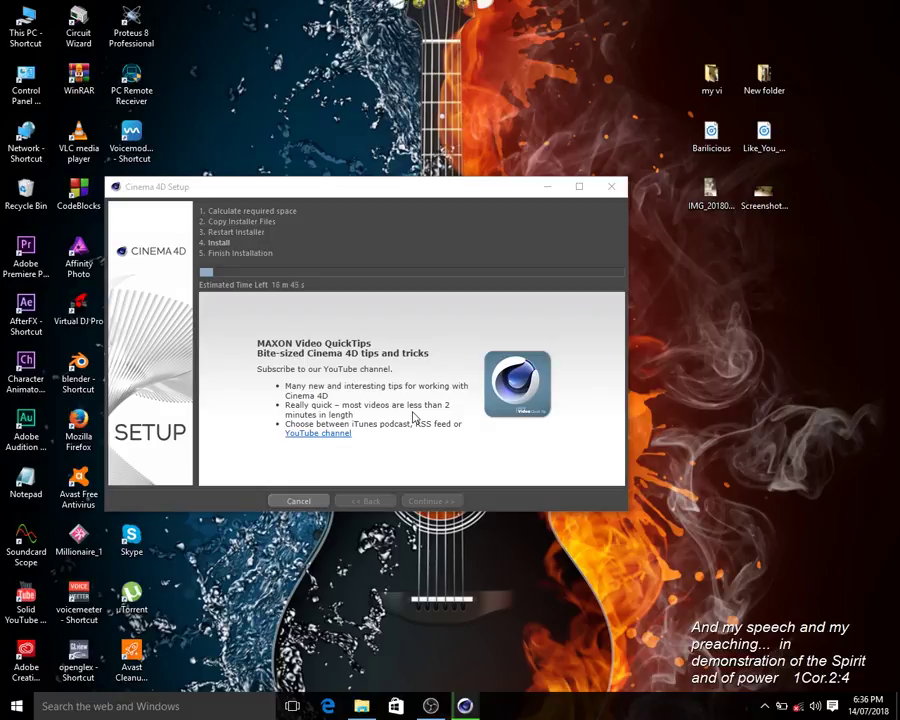
Wait for installation to finish and untick 'Start Cinema 4D' on the final page.
right_click(679, 400)
right_click(710, 466)
left_click(703, 501)
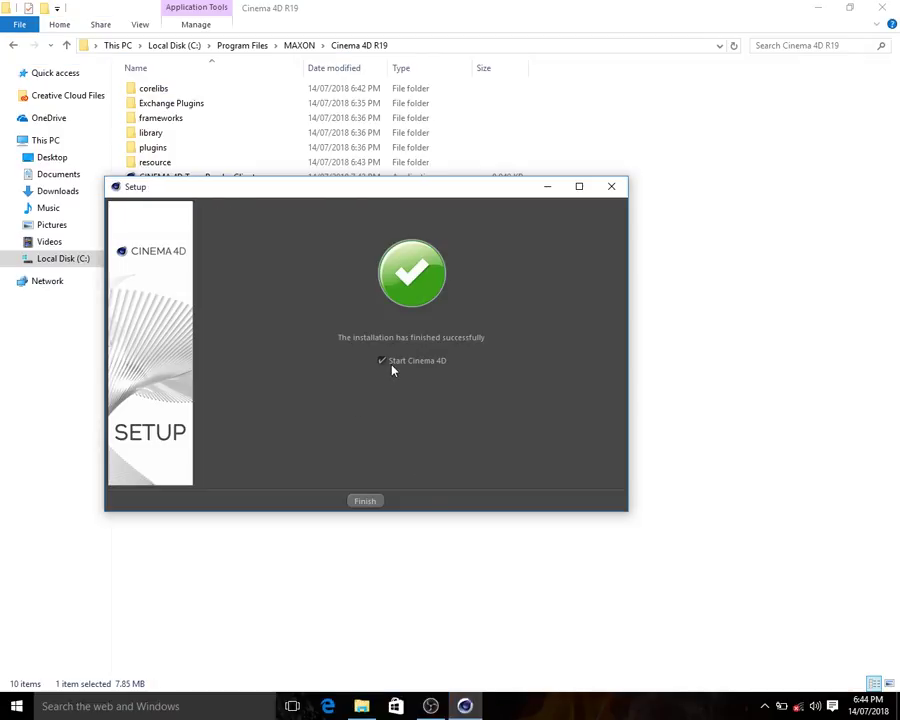
left_click(382, 361)
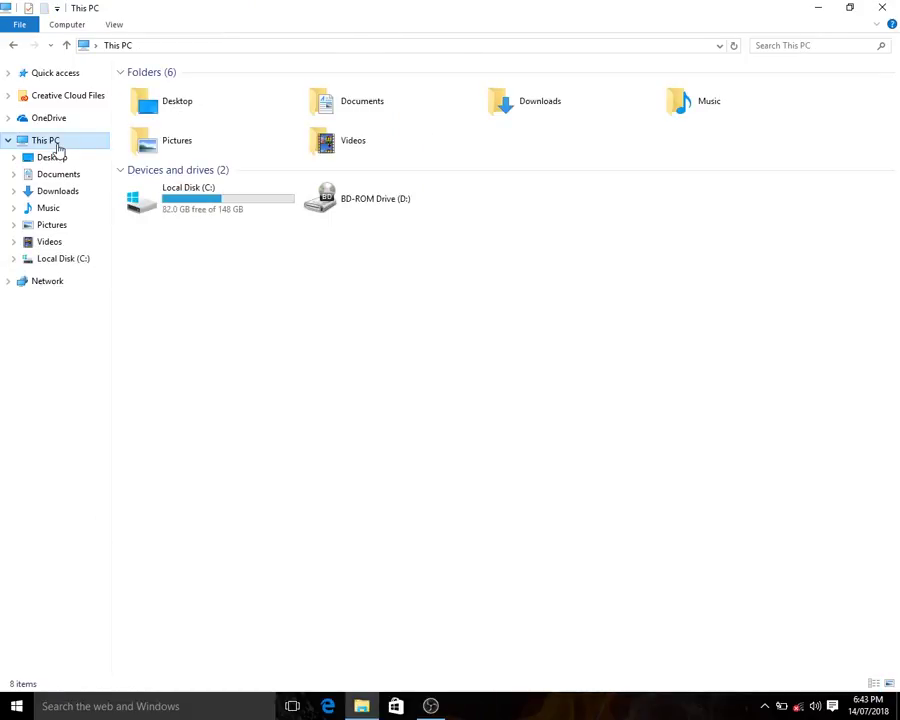
Browse to C:\Program Files\MAXON\Cinema 4D R19 and launch the CINEMA 4D application.
double_click(206, 205)
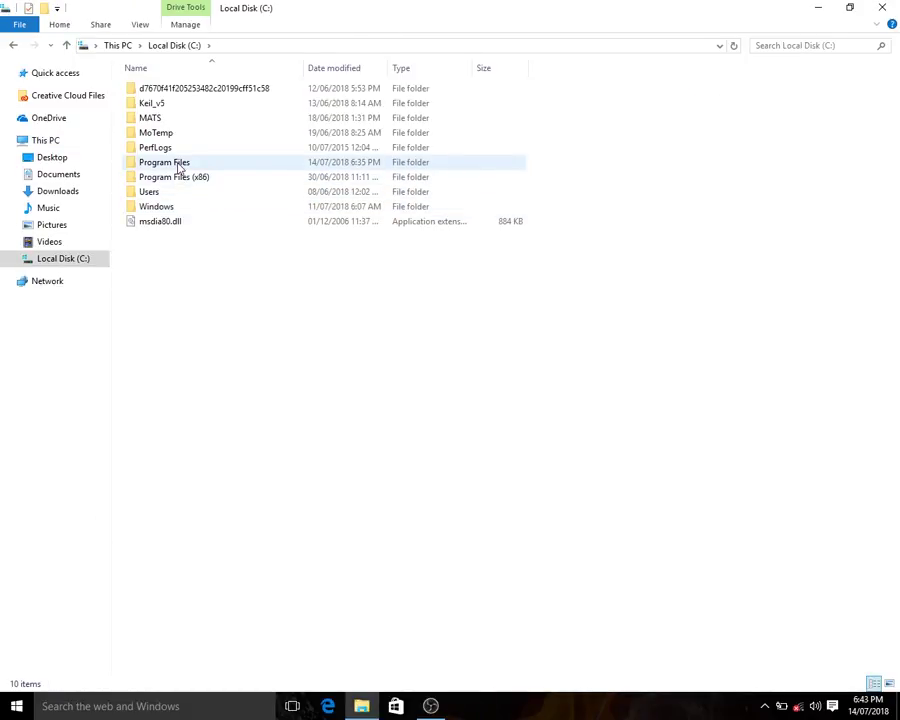
double_click(179, 166)
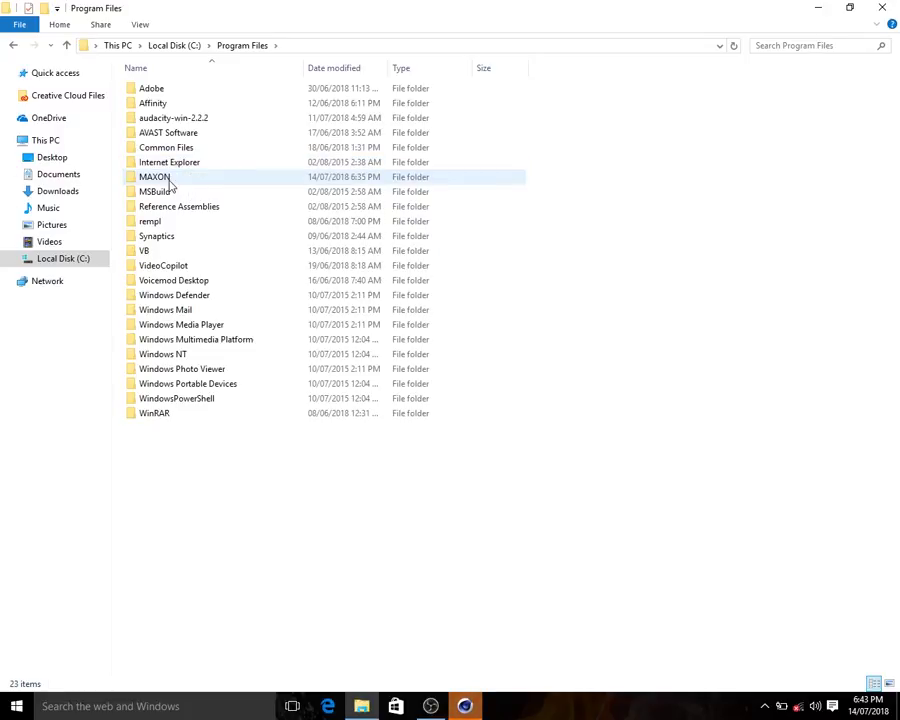
double_click(166, 183)
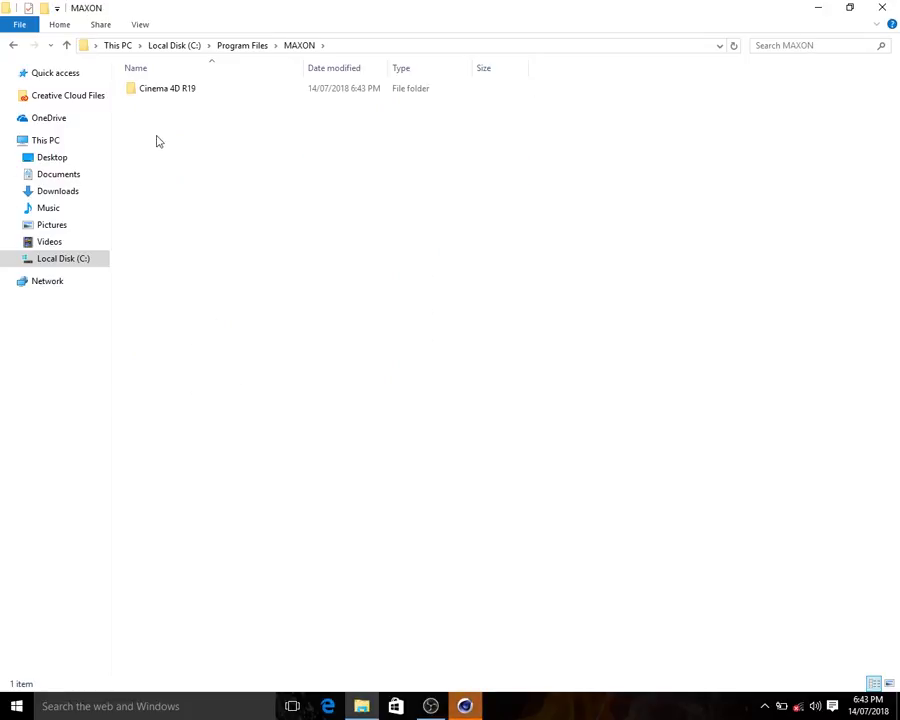
double_click(175, 92)
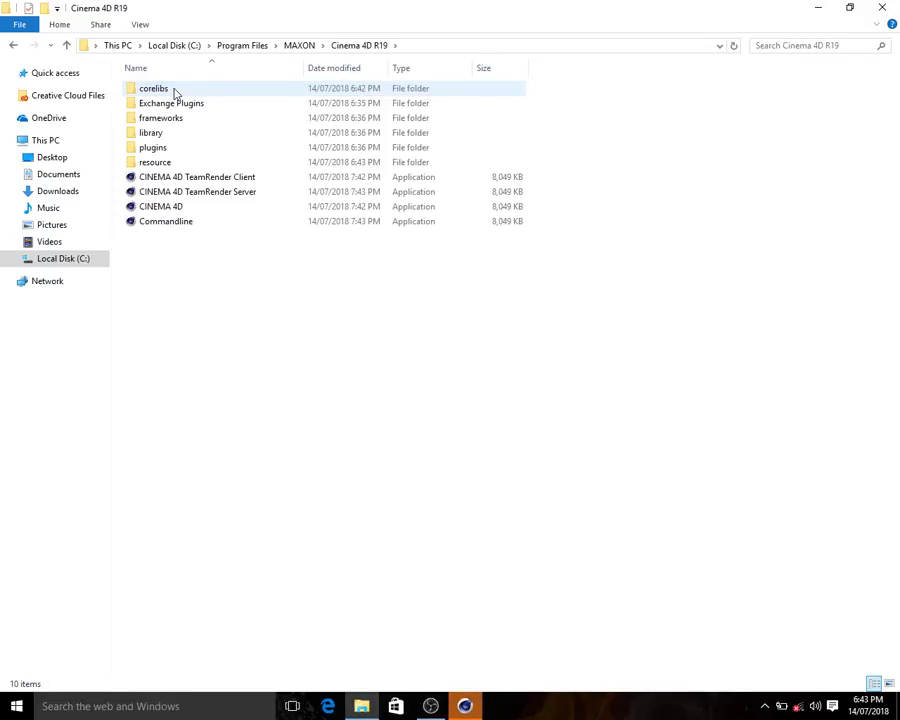
left_click(171, 210)
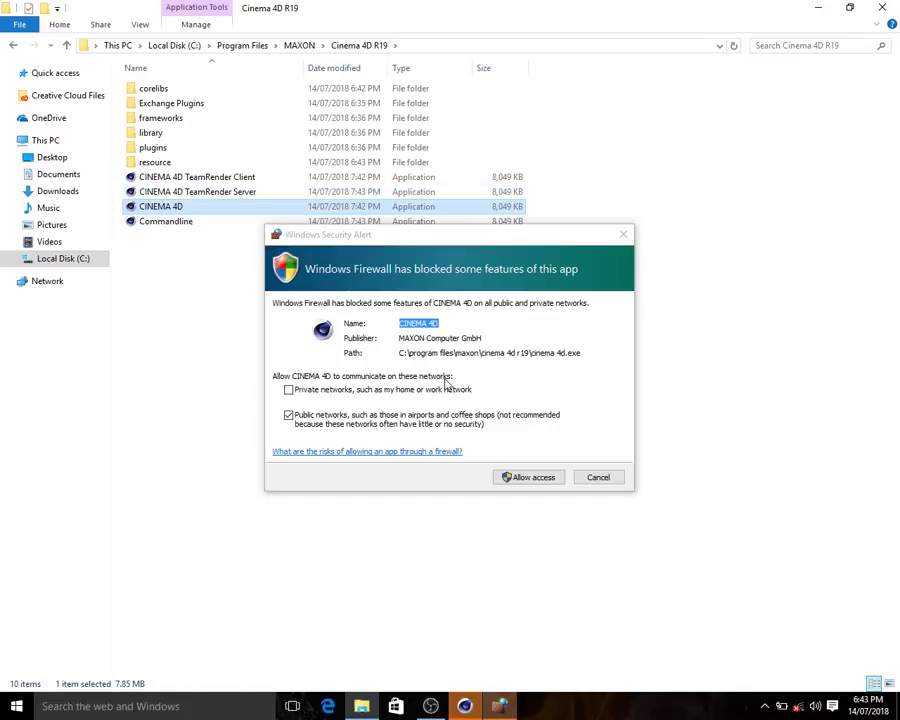
Allow CINEMA 4D network access in the Windows Firewall alert.
left_click(520, 478)
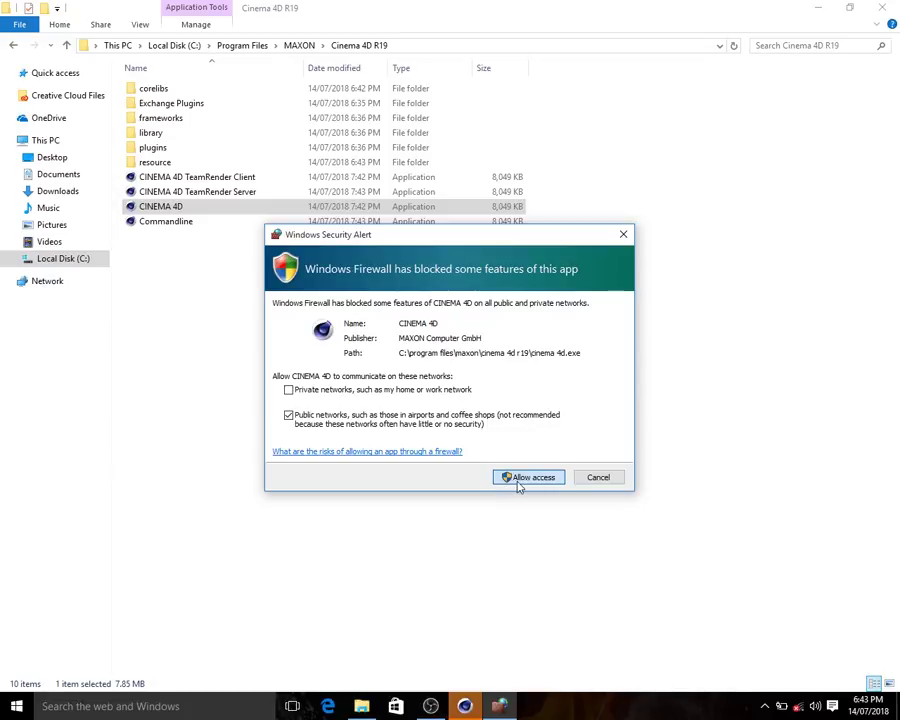
left_click(520, 480)
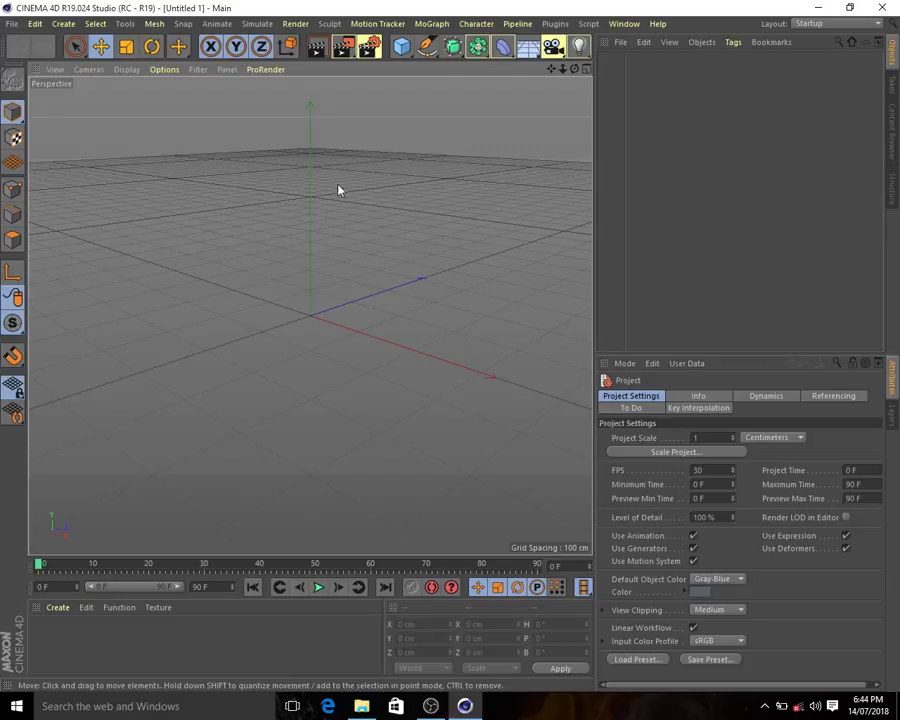
Quit Cinema 4D without saving the Untitled 1 scene.
left_click(311, 166)
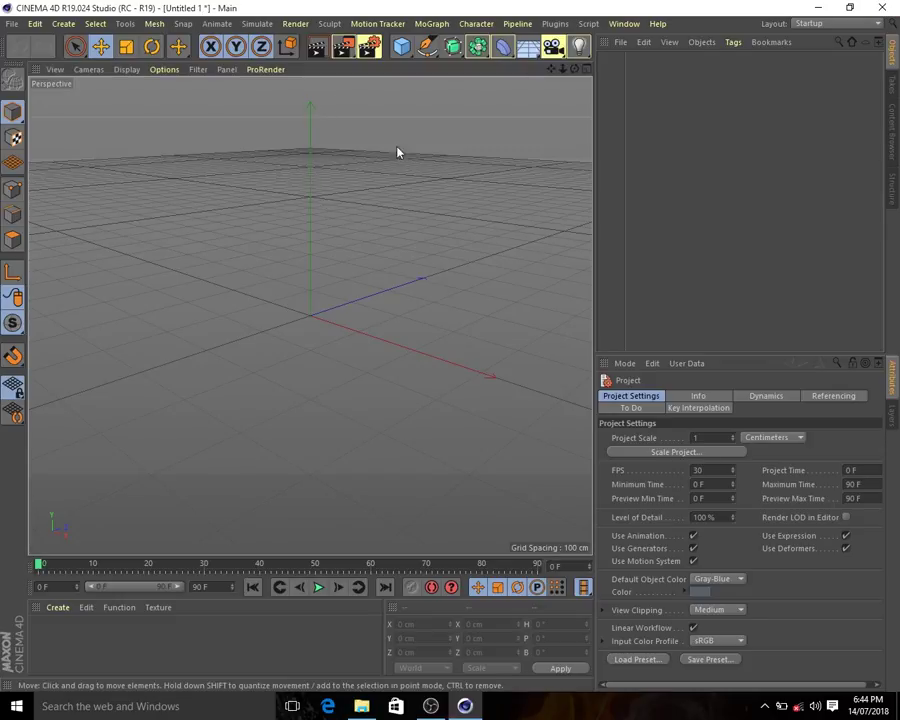
left_click(882, 8)
left_click(466, 409)
Send CINEMA 4D to the desktop as a shortcut.
right_click(170, 205)
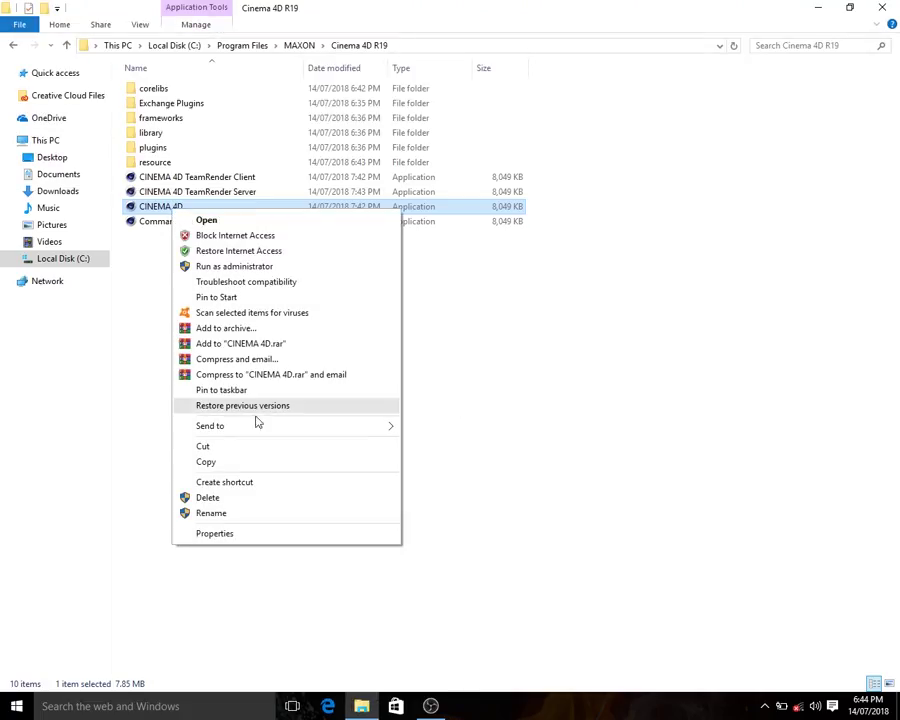
left_click(498, 440)
left_click(818, 8)
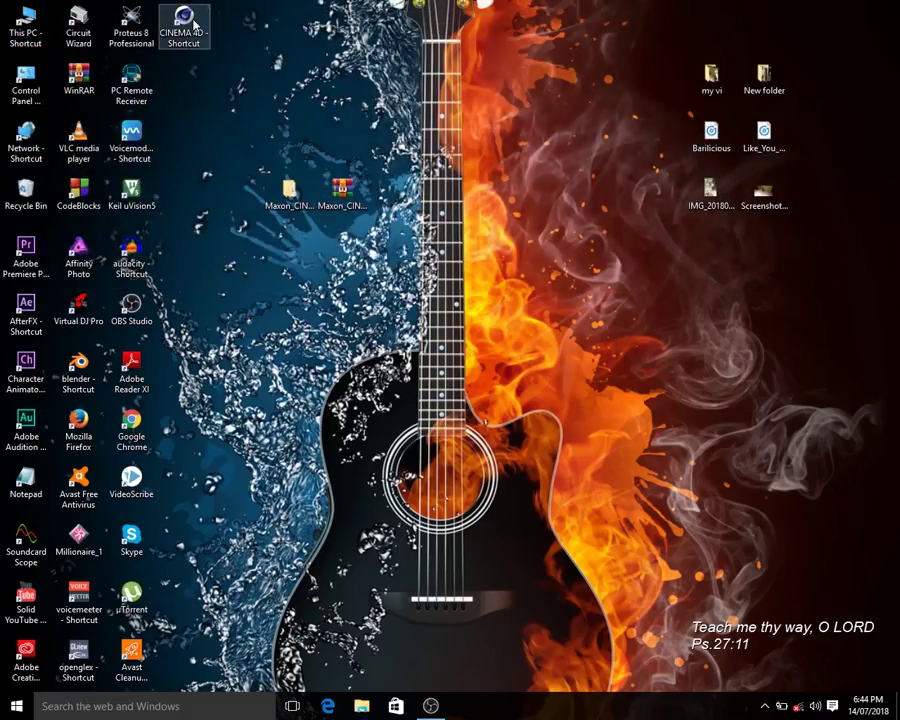